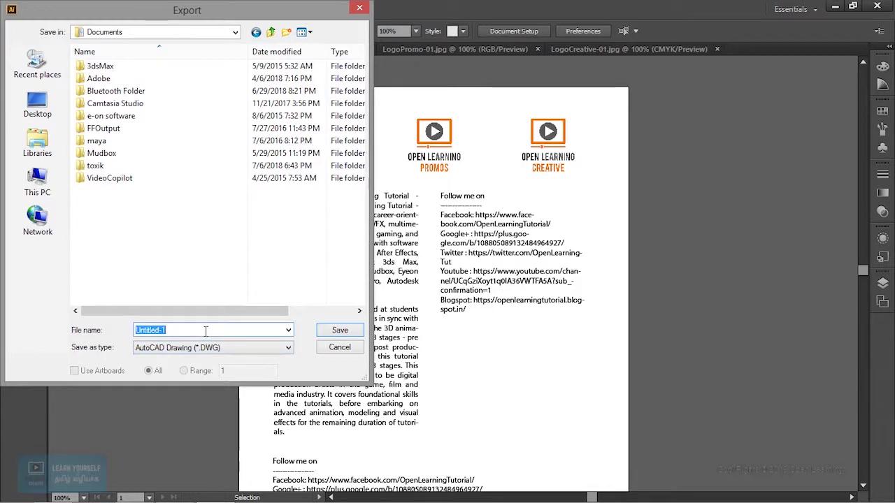
- Replace the old export file name with 'Logo'
key(BackSpace)
key(BackSpace)
key(BackSpace)
key(BackSpace)
text(Logo)
key(BackSpace)
text(go)
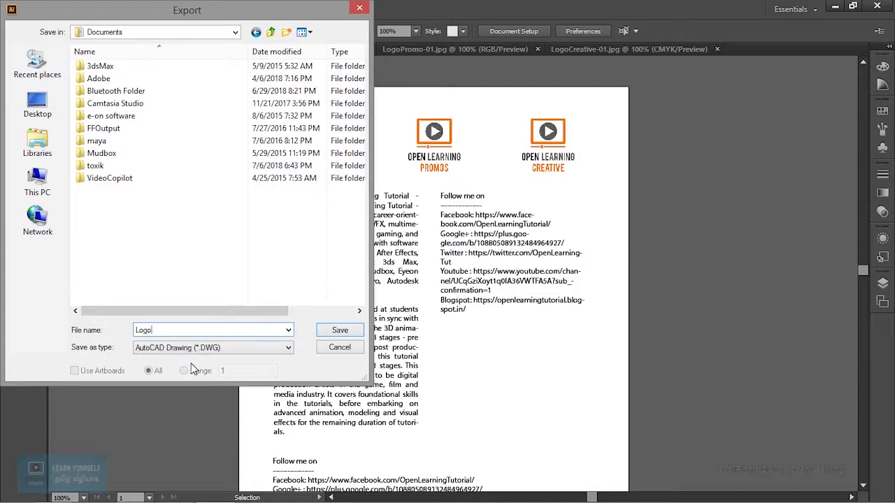
- Save the export as JPEG using all artboards
click(171, 350)
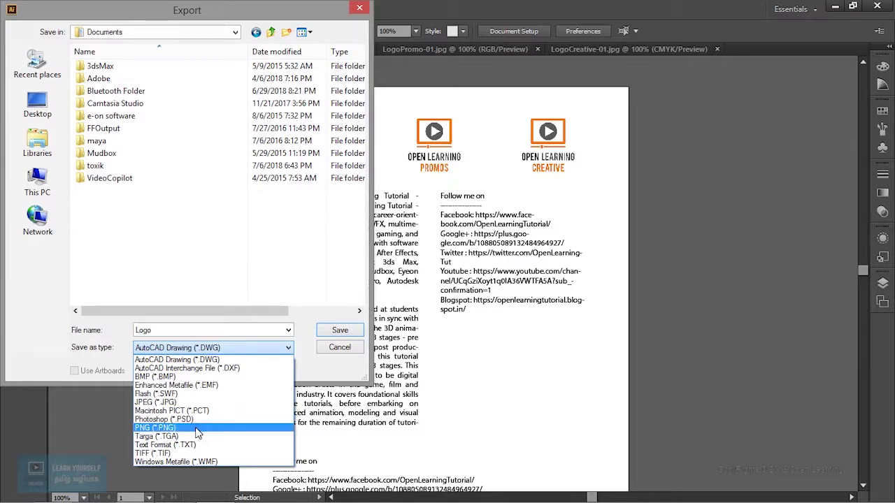
click(177, 403)
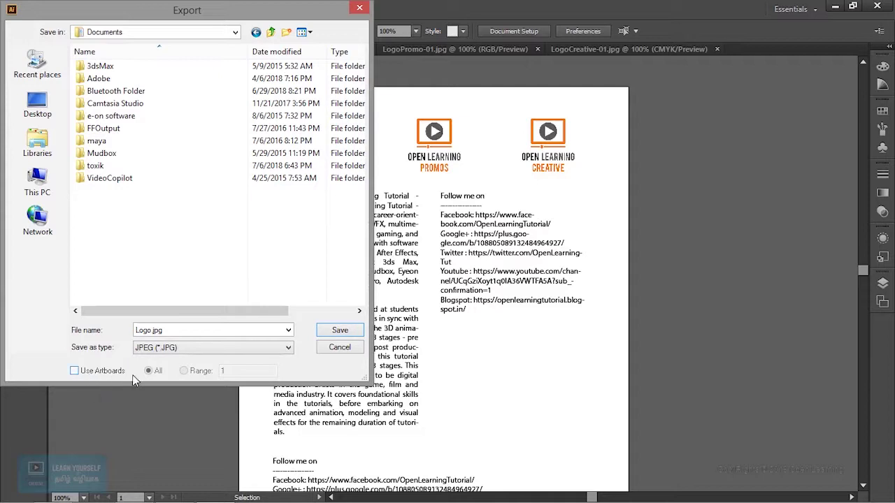
click(75, 372)
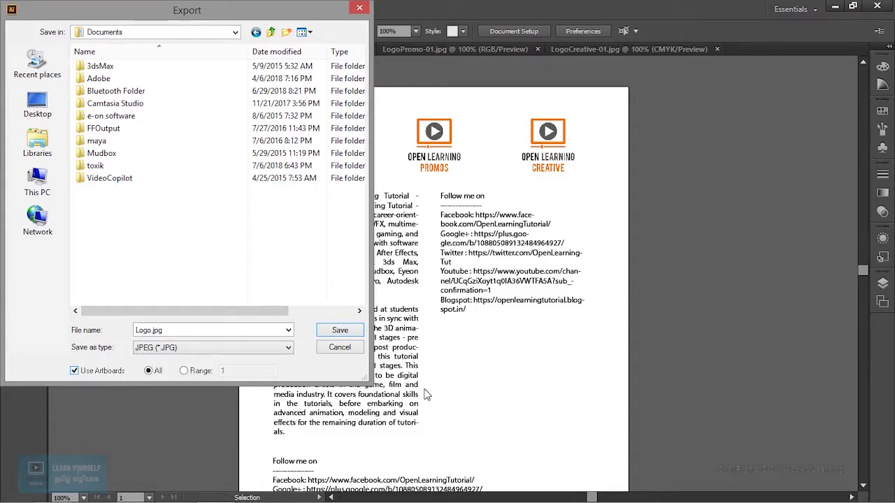
click(186, 371)
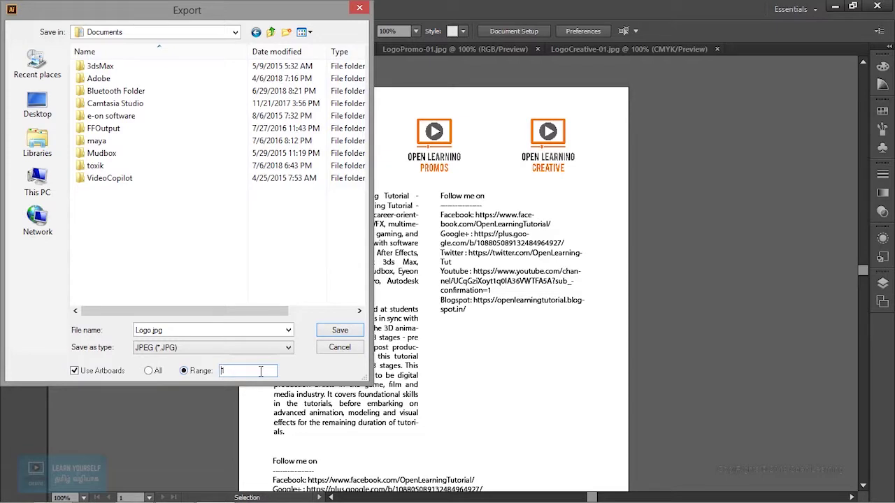
click(148, 372)
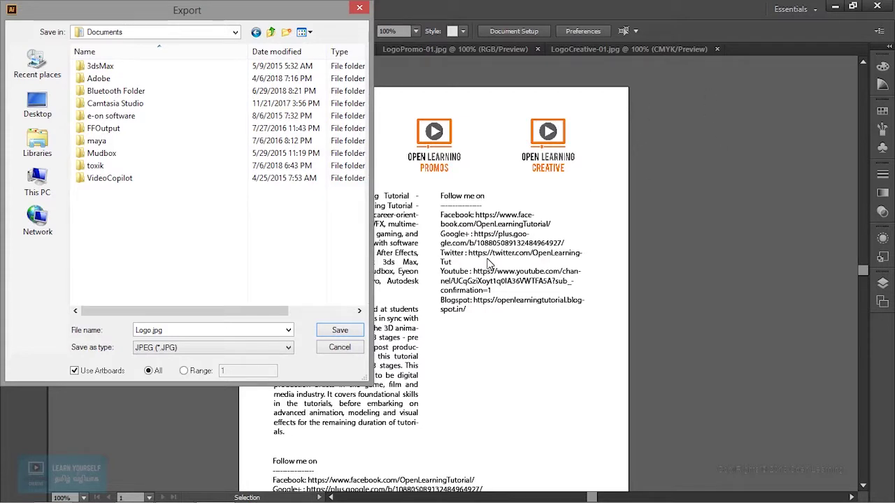
click(350, 329)
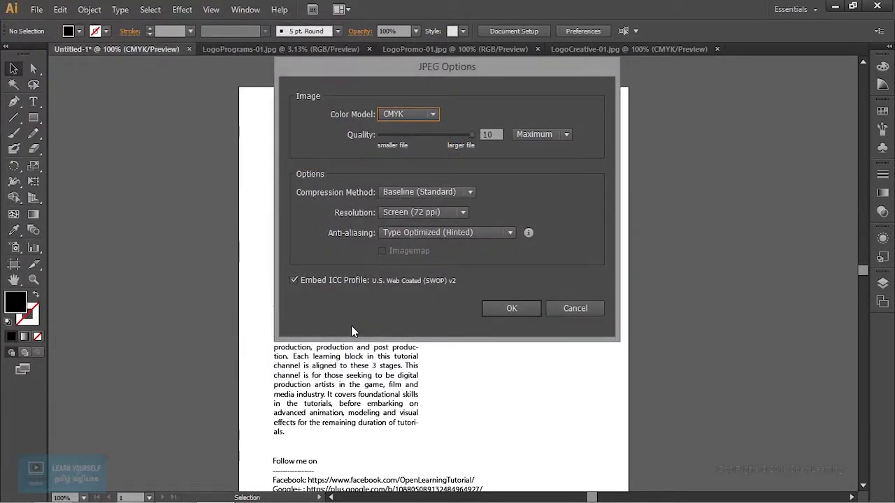
- Set the JPEG colour model to RGB and keep quality at Maximum
click(422, 117)
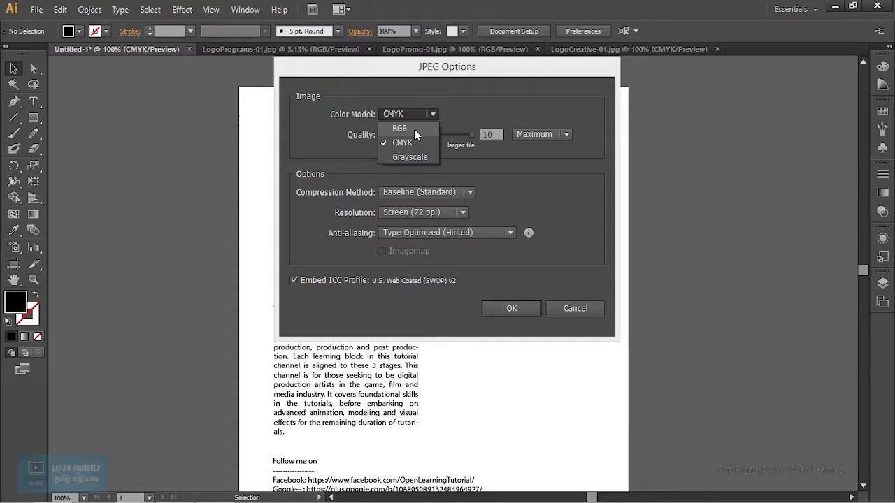
click(414, 130)
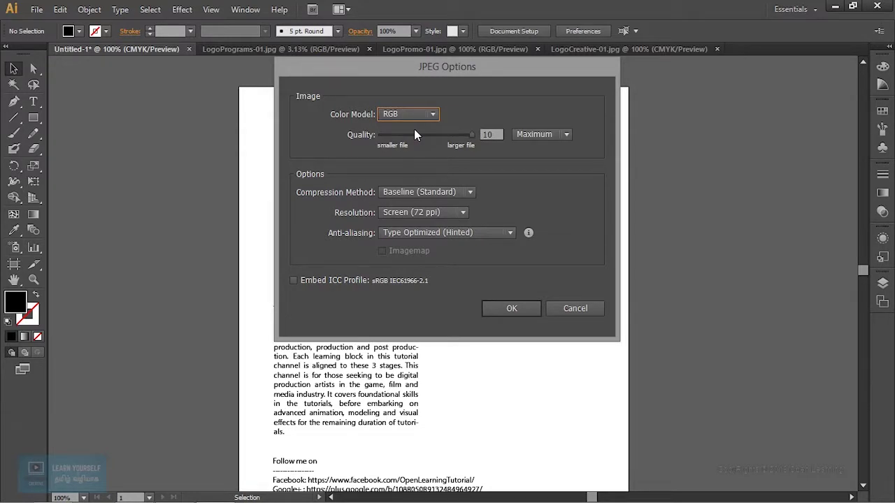
click(564, 136)
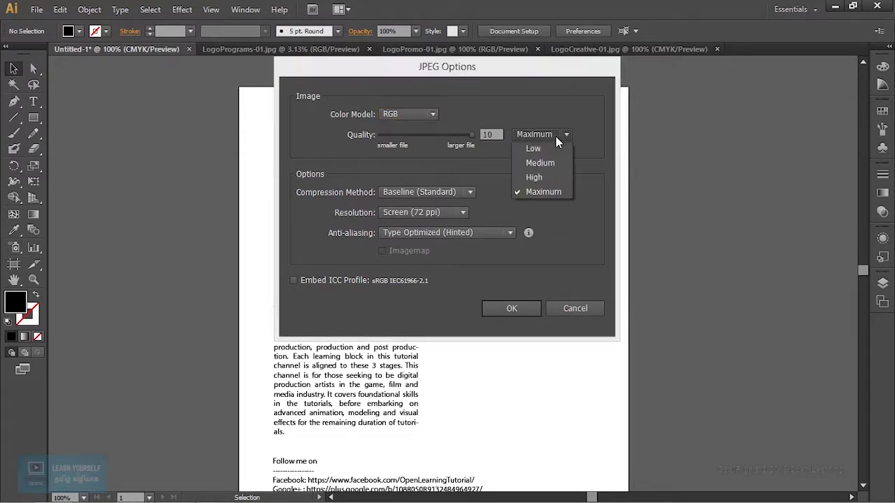
click(477, 162)
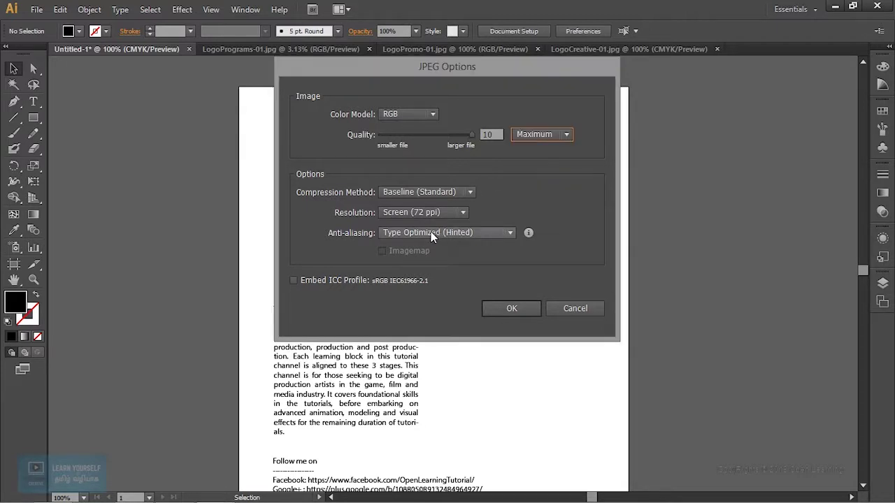
- Keep resolution at Screen (72 ppi) and confirm the JPEG export
click(434, 191)
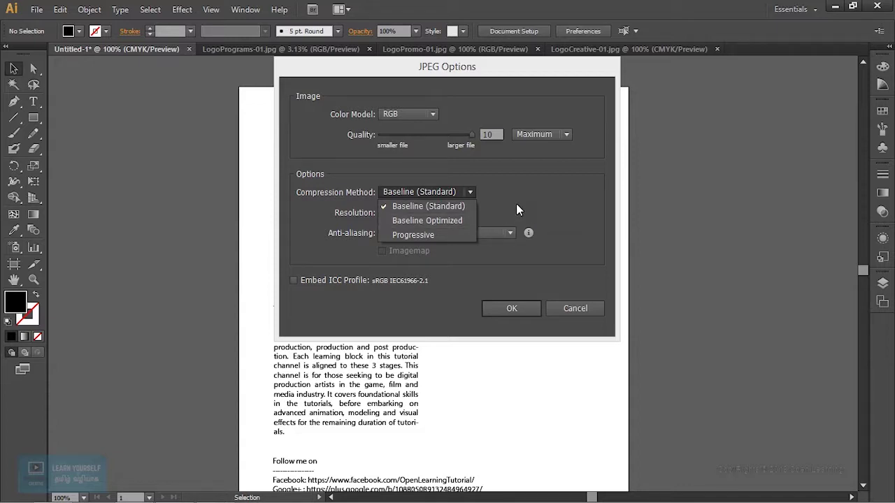
key(Escape)
click(460, 214)
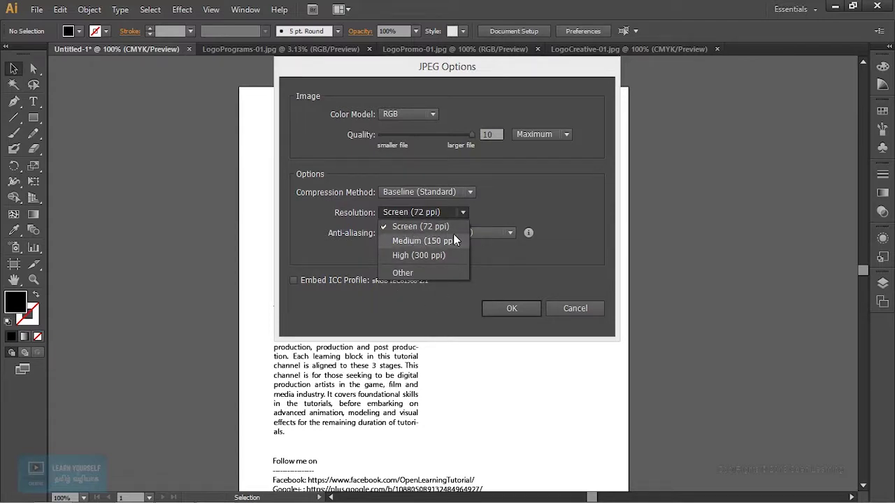
click(434, 255)
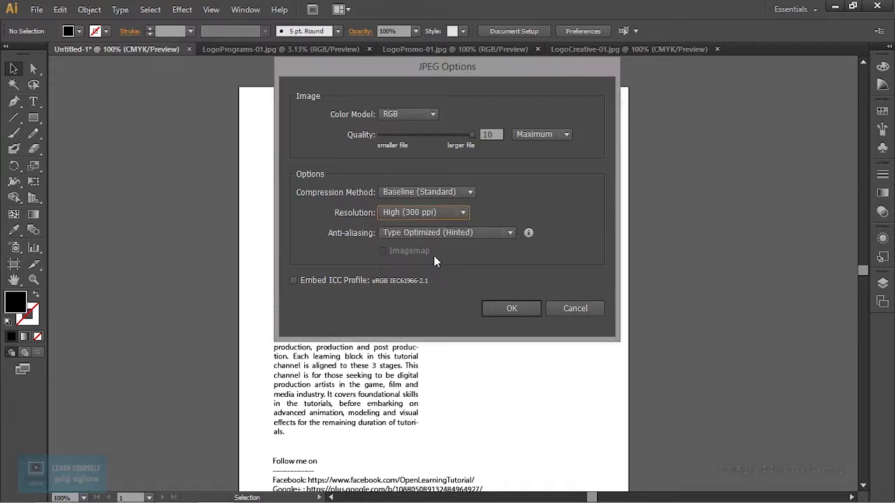
click(438, 214)
click(432, 228)
click(511, 309)
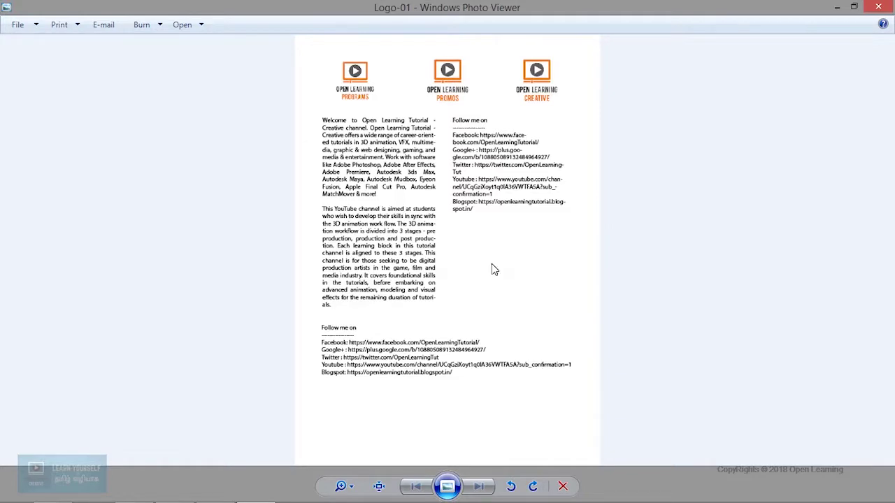
- Zoom in and out on Logo-01 in Photo Viewer to inspect its logos and text
scroll(491, 266, up, 3)
scroll(479, 383, down, 1)
scroll(452, 312, up, 1)
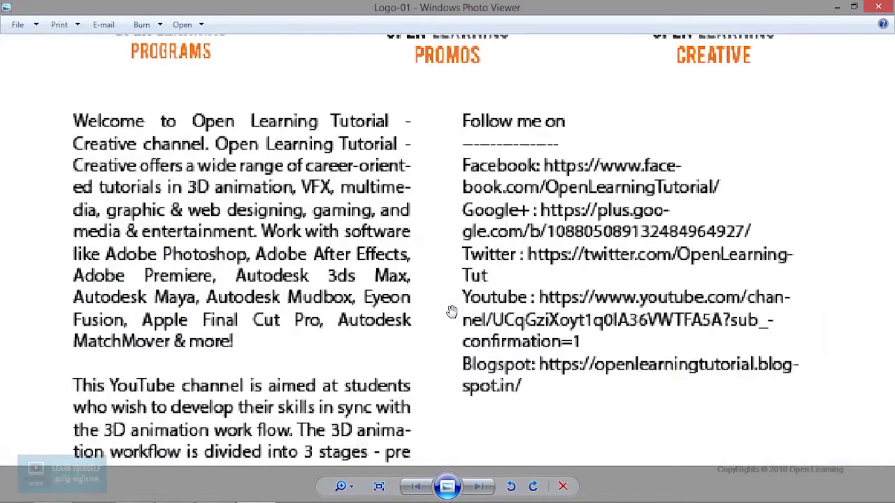
scroll(452, 311, down, 2)
scroll(452, 311, up, 2)
scroll(452, 311, down, 3)
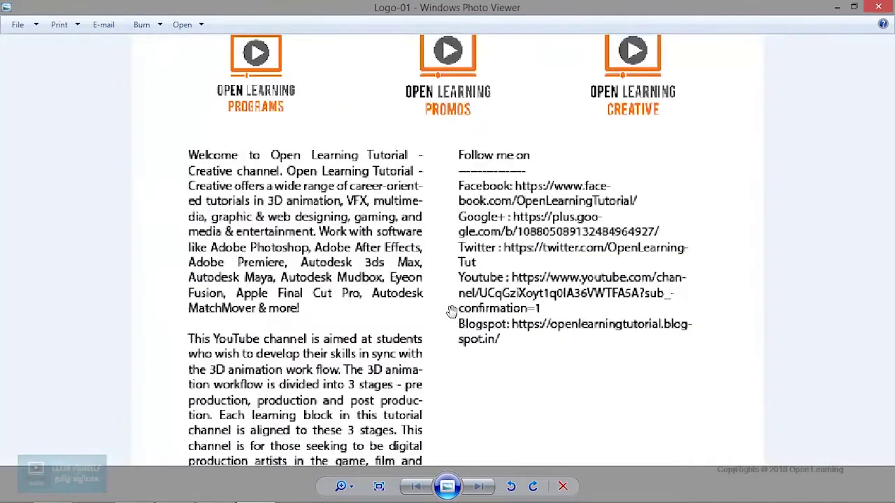
scroll(452, 311, up, 2)
scroll(451, 311, down, 2)
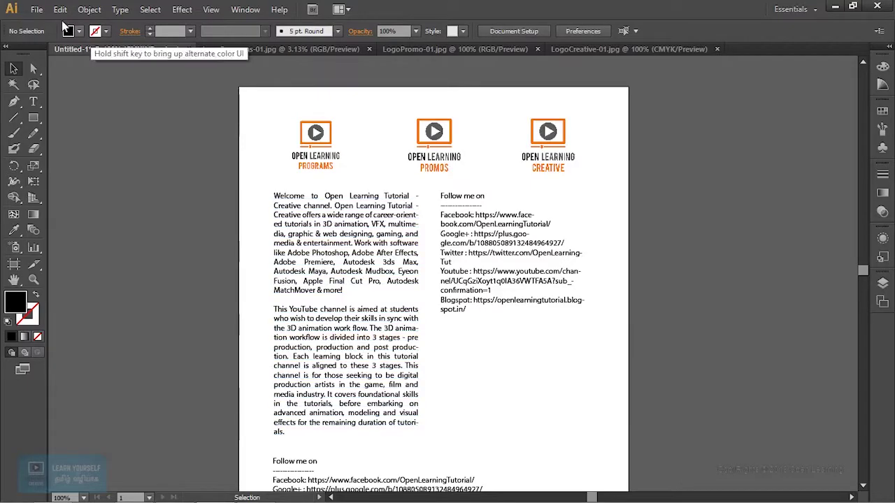
- Start a new artboard-based JPEG export of the flyer named Logo-02
click(36, 9)
click(86, 254)
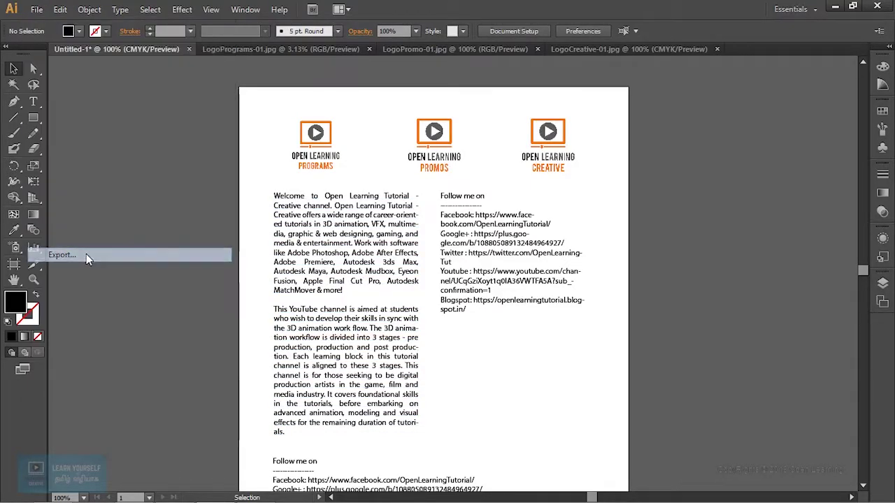
click(106, 371)
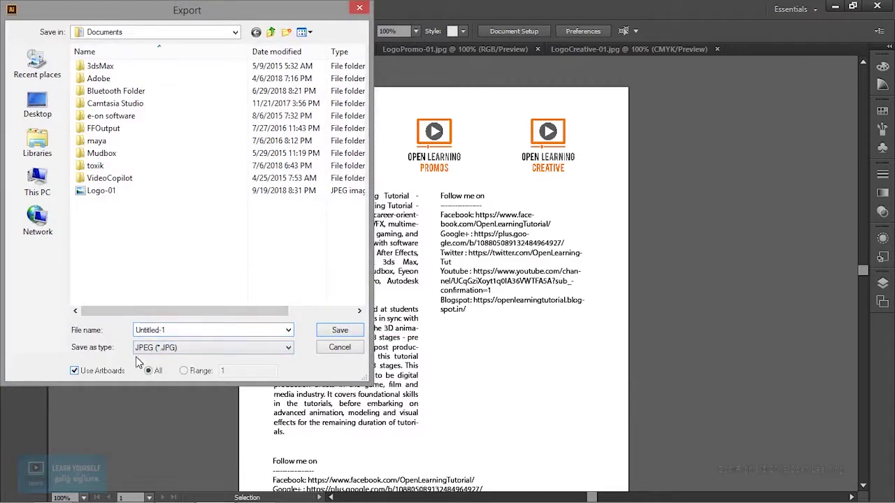
click(98, 190)
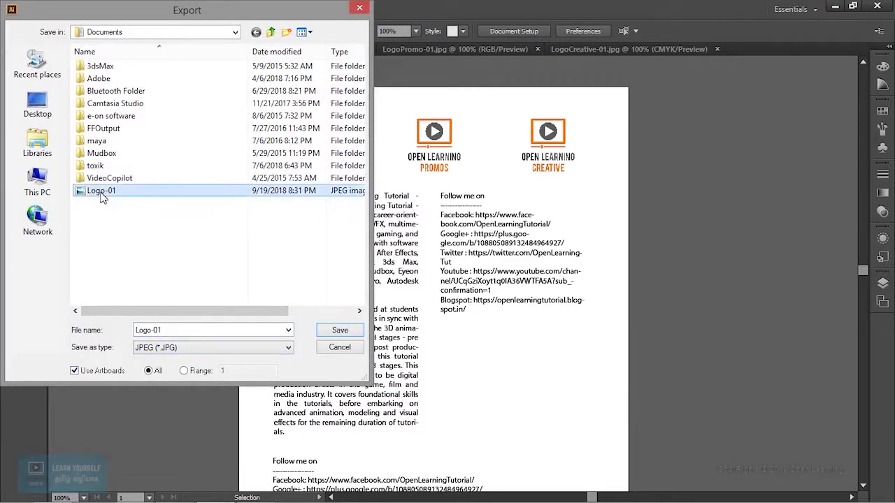
click(196, 331)
click(201, 331)
key(BackSpace)
text(2)
click(346, 335)
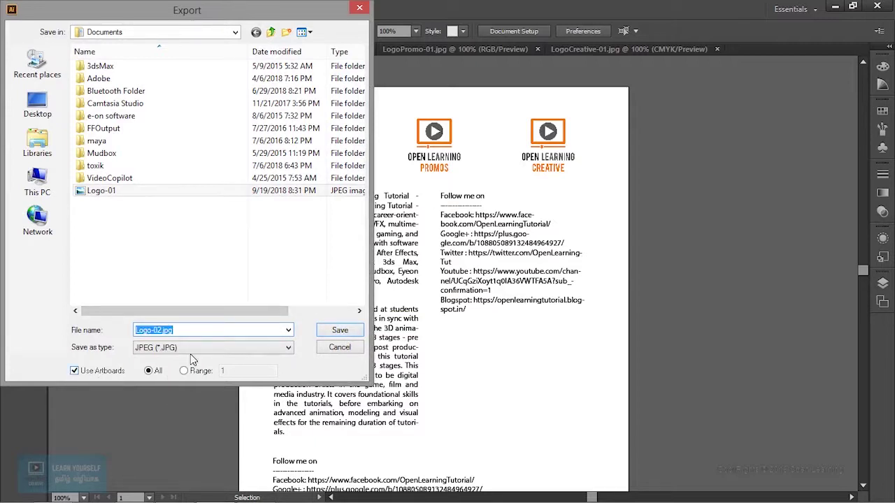
click(341, 331)
- Set the JPEG colour model to RGB with Maximum quality
click(419, 114)
click(402, 124)
click(536, 134)
click(539, 139)
click(455, 213)
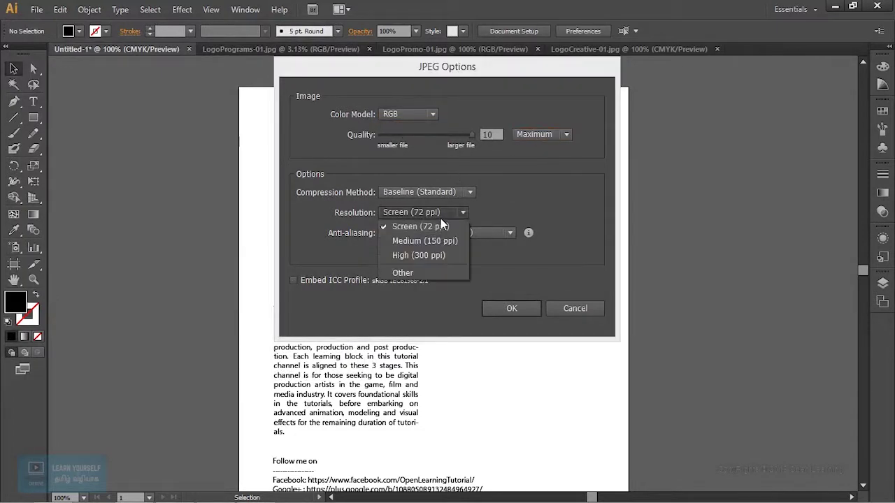
- Export Logo-02 at a custom resolution of 750 ppi
click(421, 272)
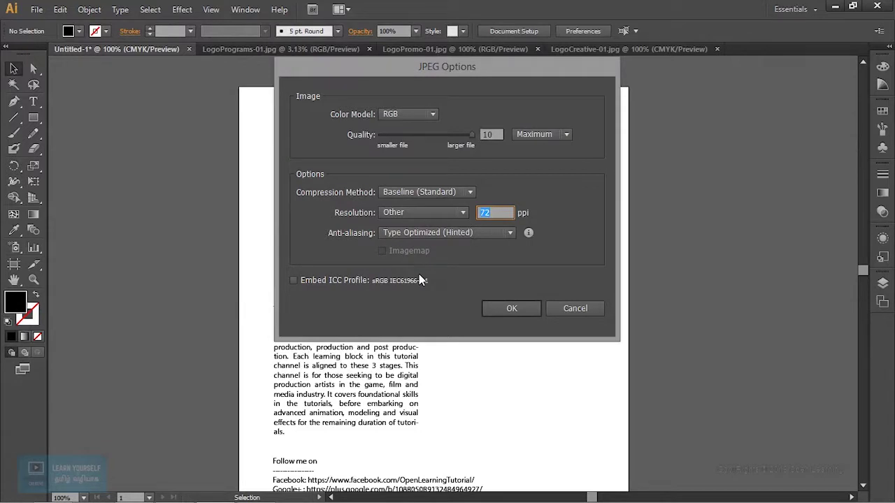
text(100)
key(ctrl+a)
text(750)
click(515, 314)
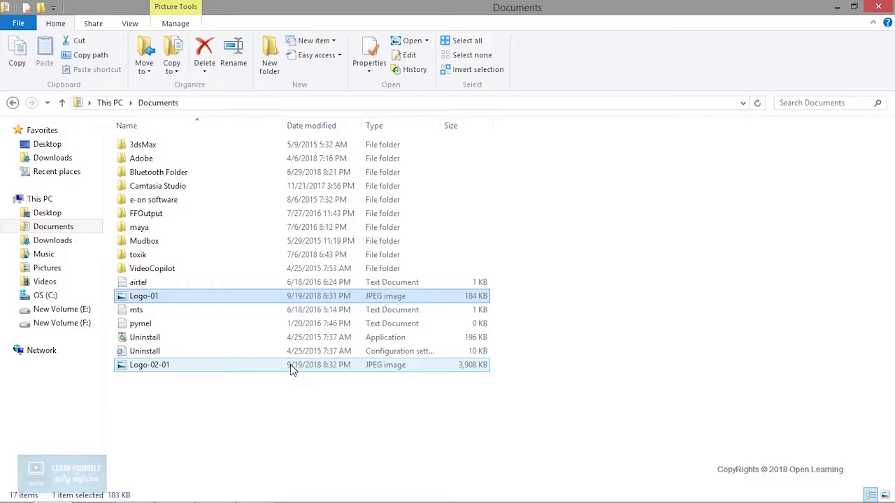
- Open Logo-02-01, then compare file sizes of Logo-01 (184 KB) and Logo-02-01 (3,908 KB)
double_click(158, 366)
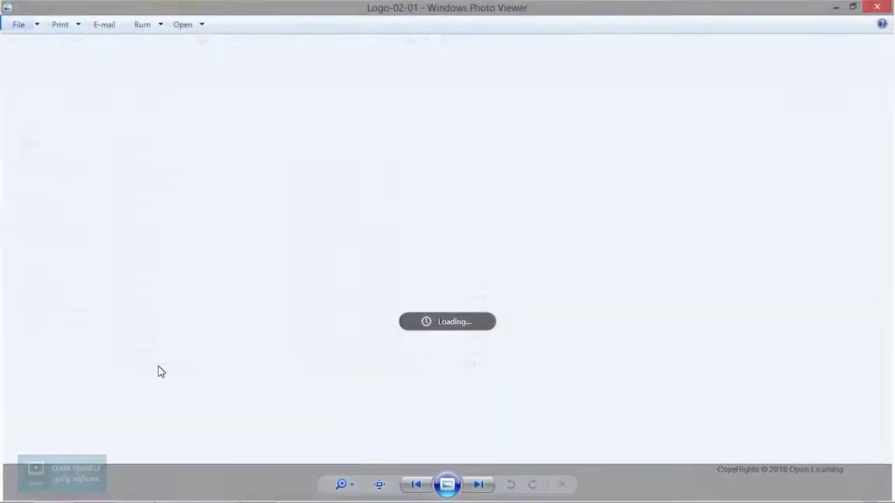
click(837, 7)
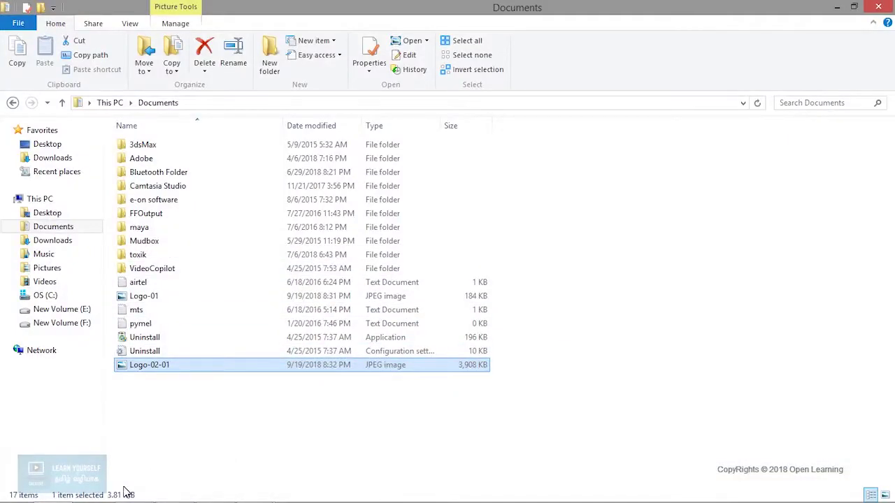
click(153, 297)
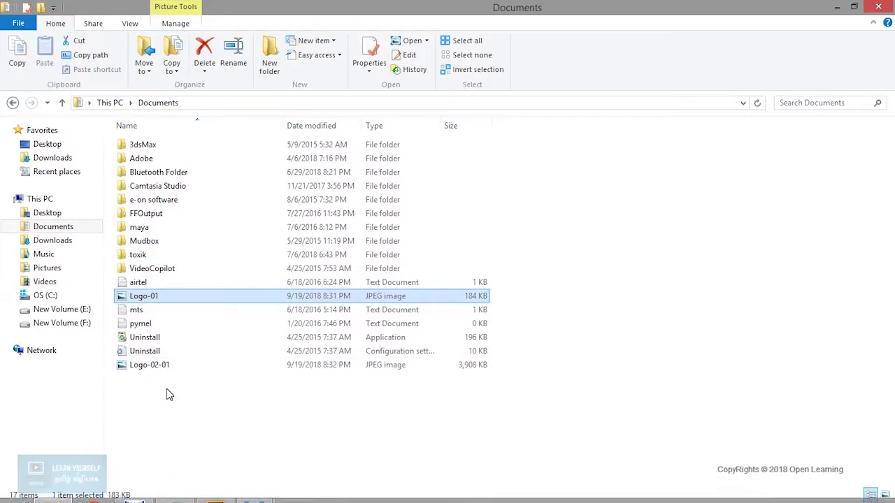
click(155, 366)
- Open Logo-02-01 and zoom in on the three logos and welcome paragraph
double_click(157, 369)
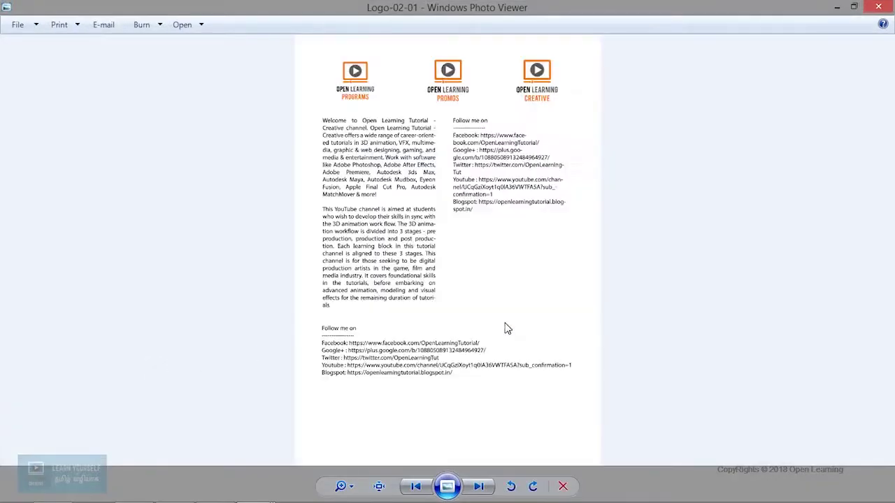
scroll(508, 326, up, 3)
drag(424, 202, 343, 310)
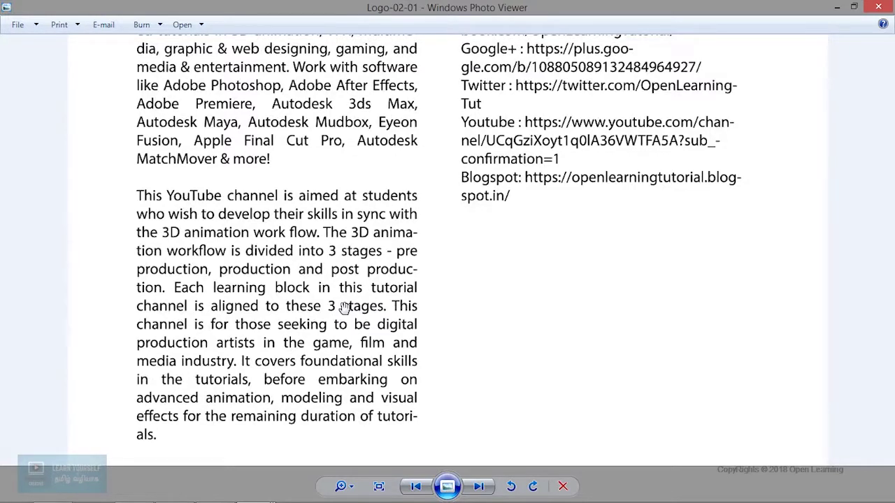
drag(420, 42, 461, 273)
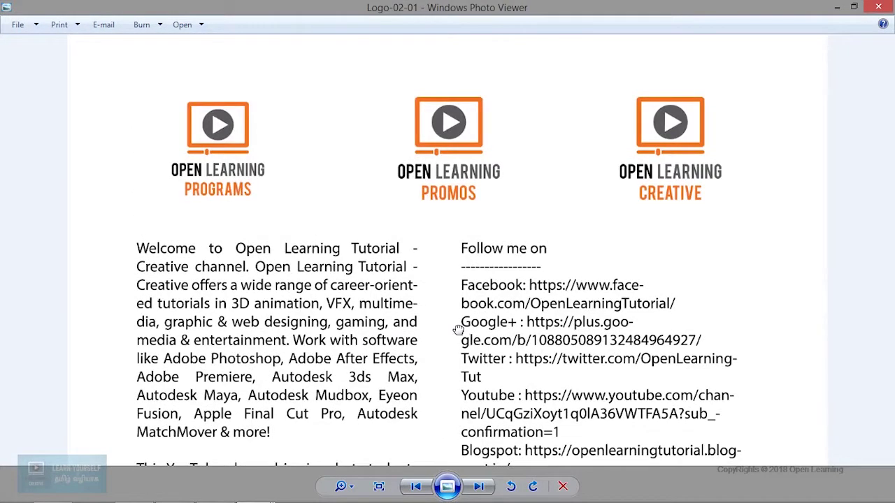